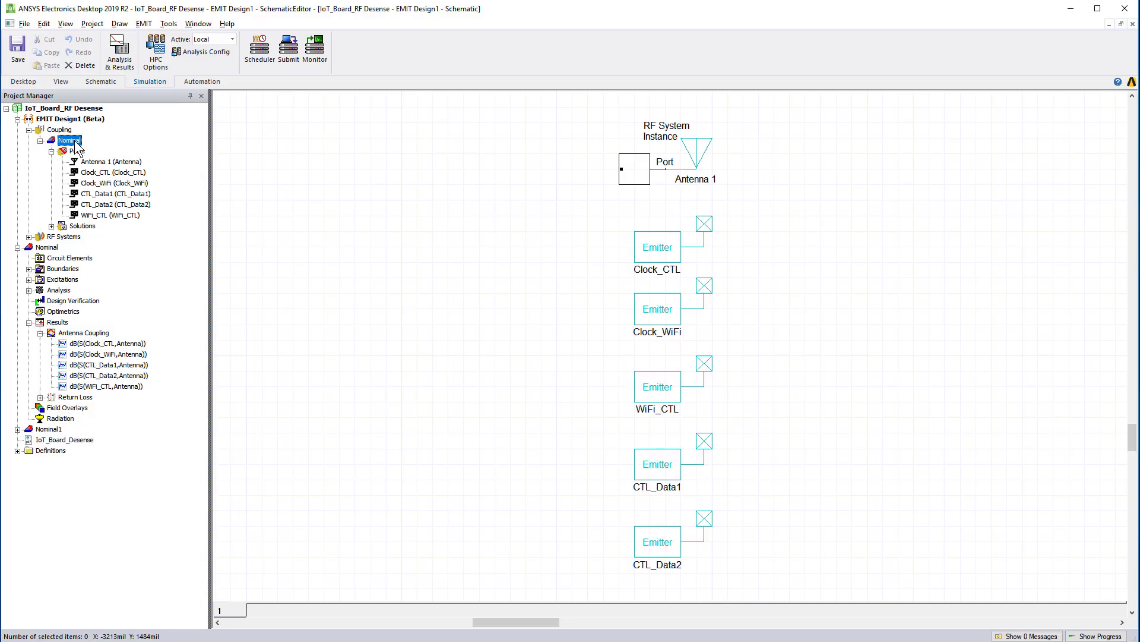
Run Update Dynamic Link on the Nominal coupling, then save the project
right_click(75, 145)
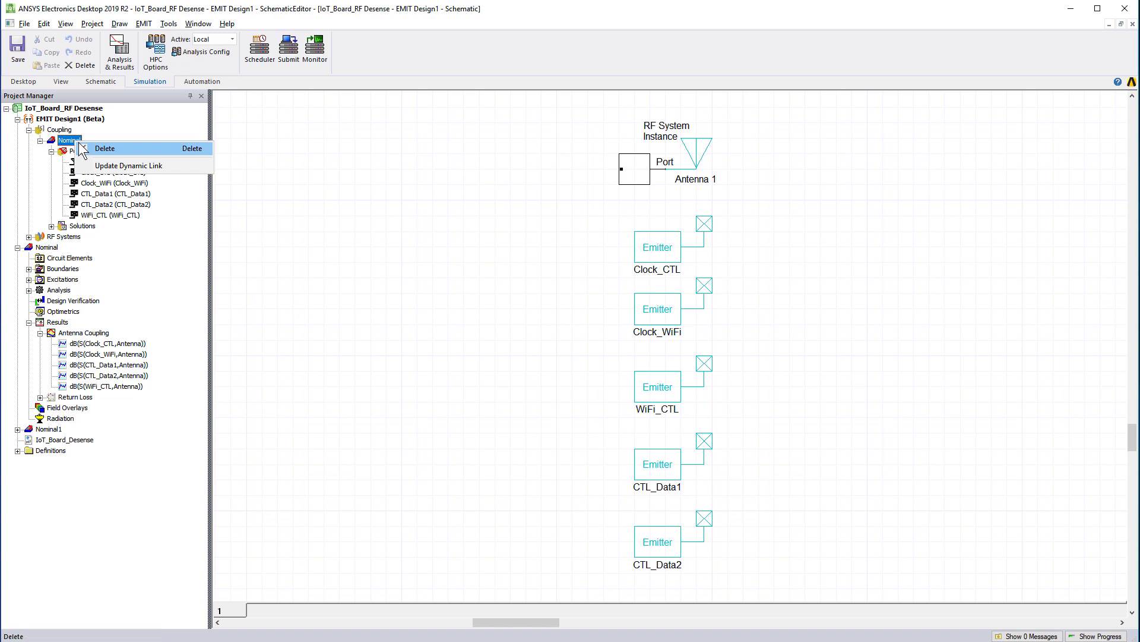
left_click(106, 166)
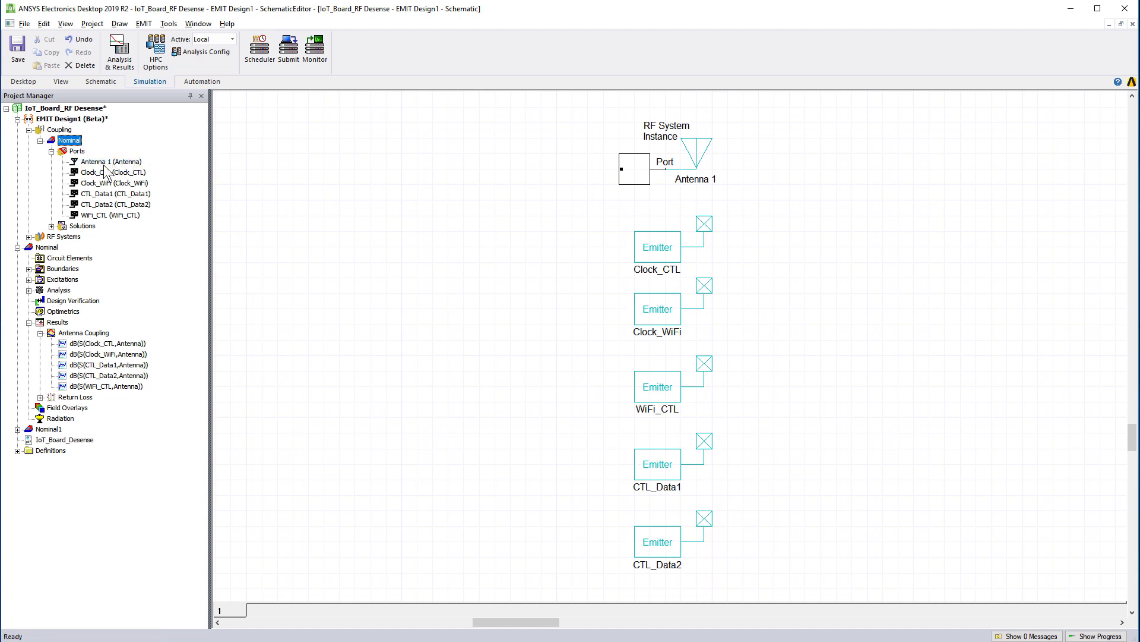
key("ctrl+s")
double_click(655, 544)
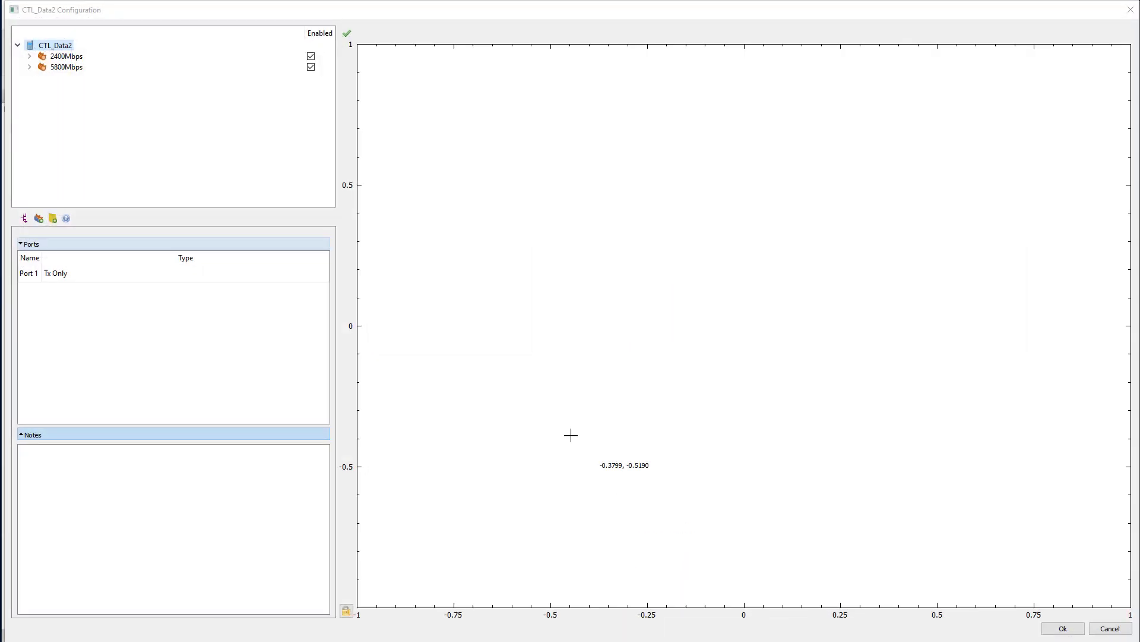
key("Return")
double_click(634, 250)
left_click(66, 56)
left_click_drag(114, 362, 72, 360)
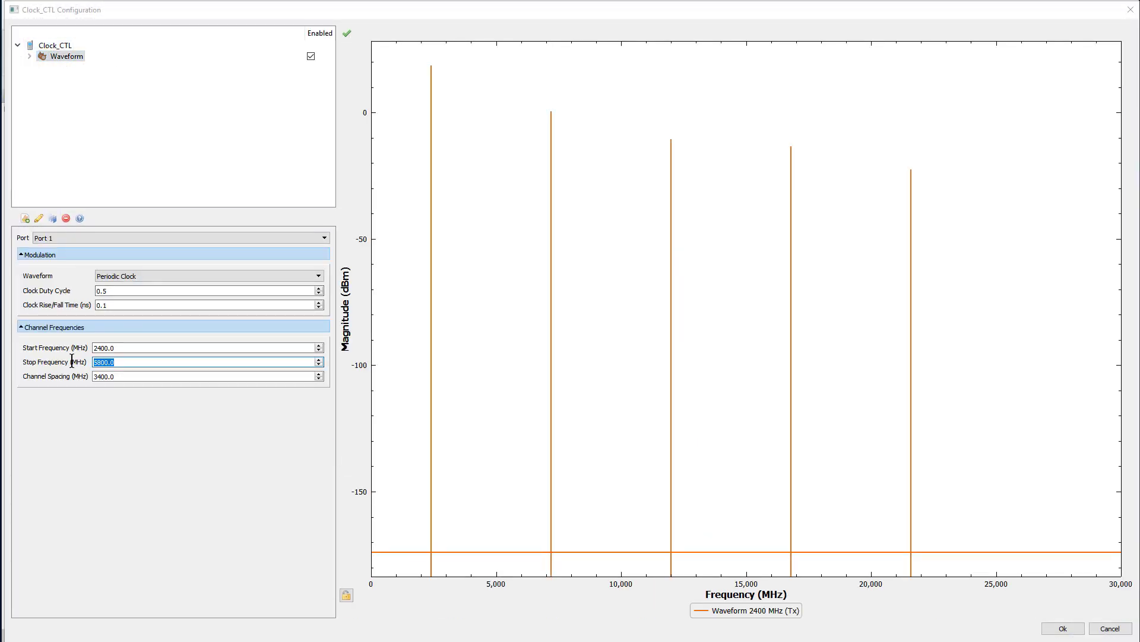
key("Return")
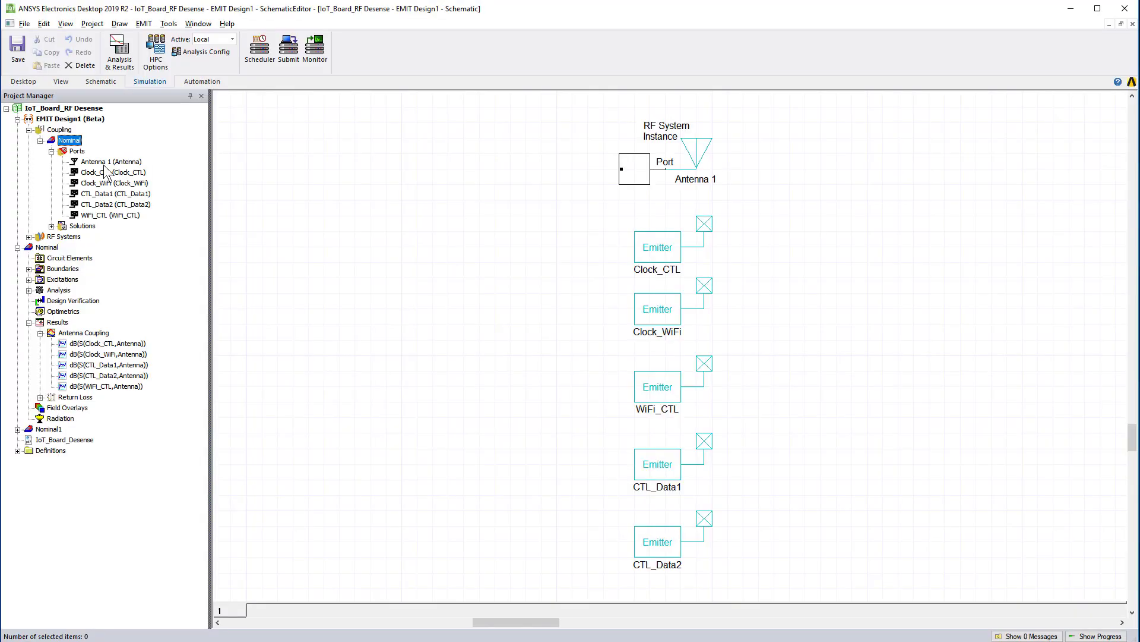
Run the EMI analysis over all 70 channel combinations and select the WiFi_CTL to RF System cell
left_click(130, 52)
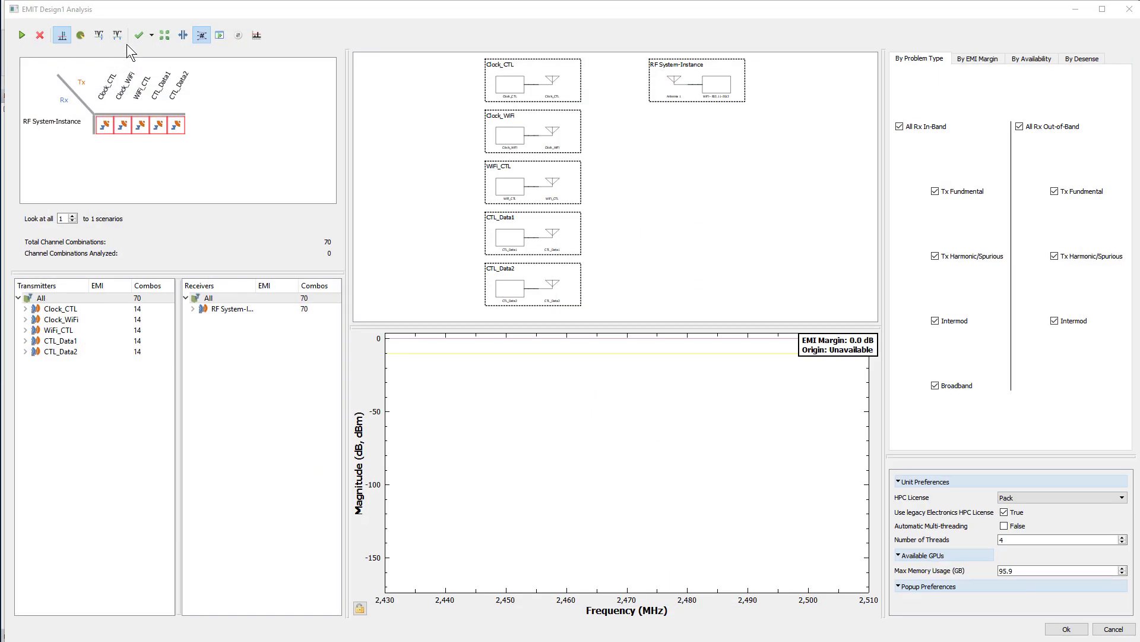
left_click(23, 35)
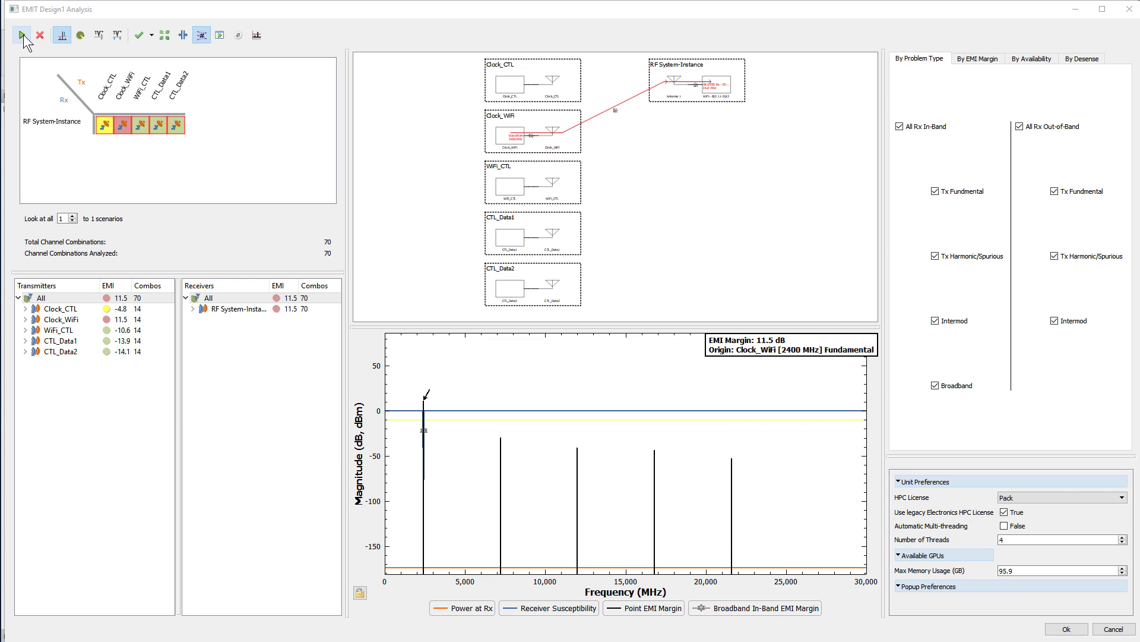
left_click(141, 127)
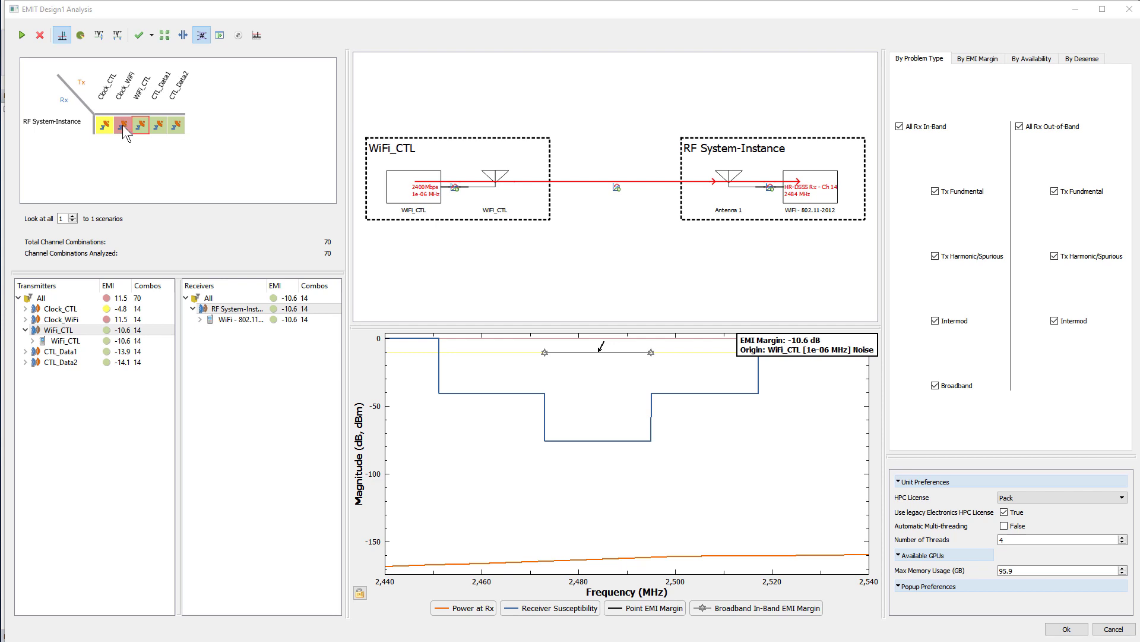
Select the Clock_WiFi cell to show its 11.5 dB margin at the 2400 MHz fundamental
left_click(123, 124)
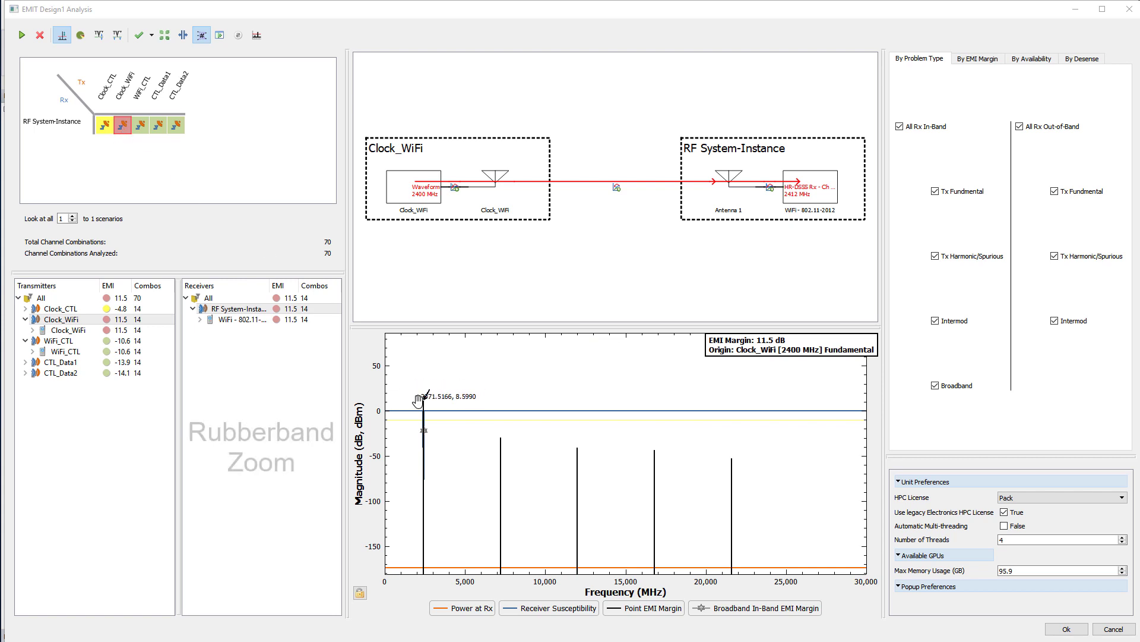
Zoom the margin plot to about 2070–2590 MHz, then closer around the 2400 MHz receiver mask
left_click_drag(419, 395, 426, 574)
left_click_drag(675, 353, 740, 447)
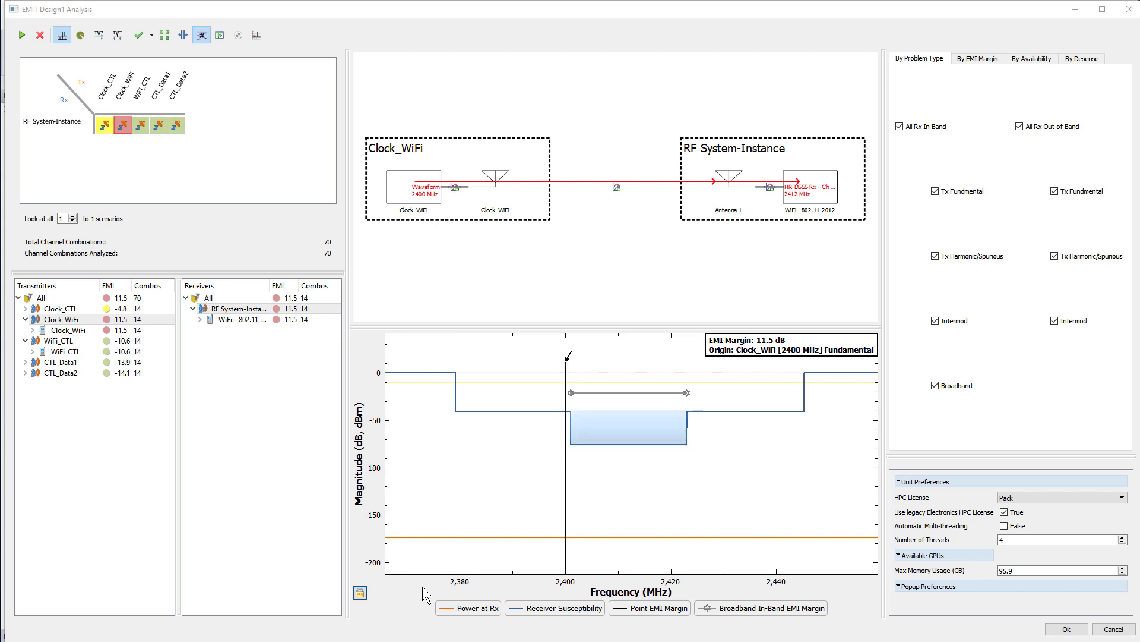
Highlight in turn the Receiver Susceptibility, Power at Rx, Point EMI Margin and Broadband In-Band EMI Margin traces
left_click(534, 610)
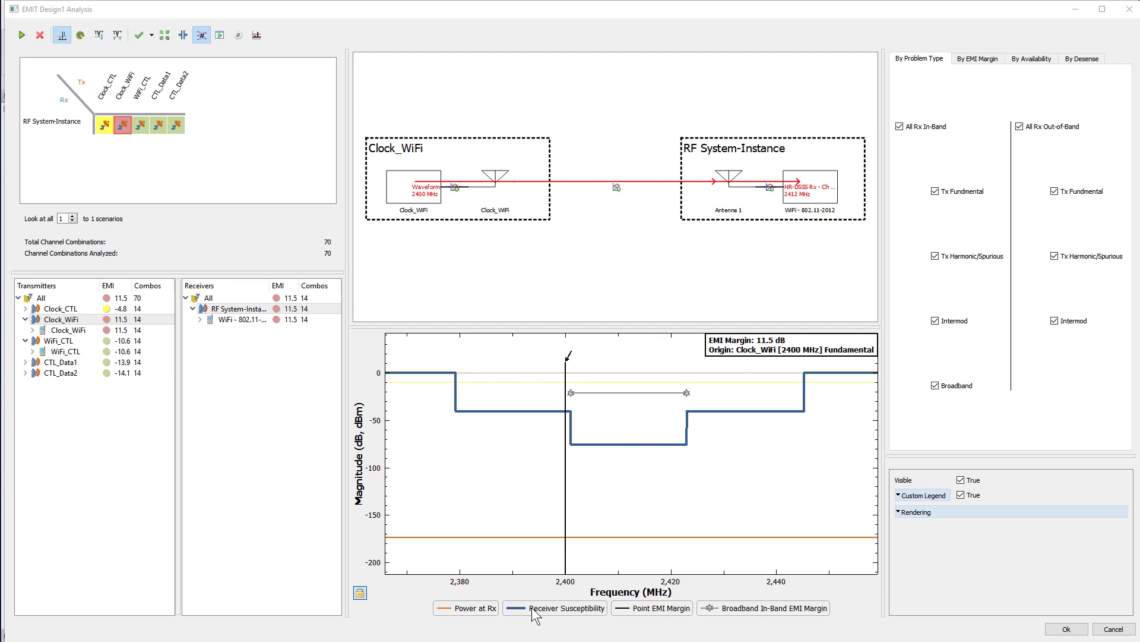
left_click(470, 610)
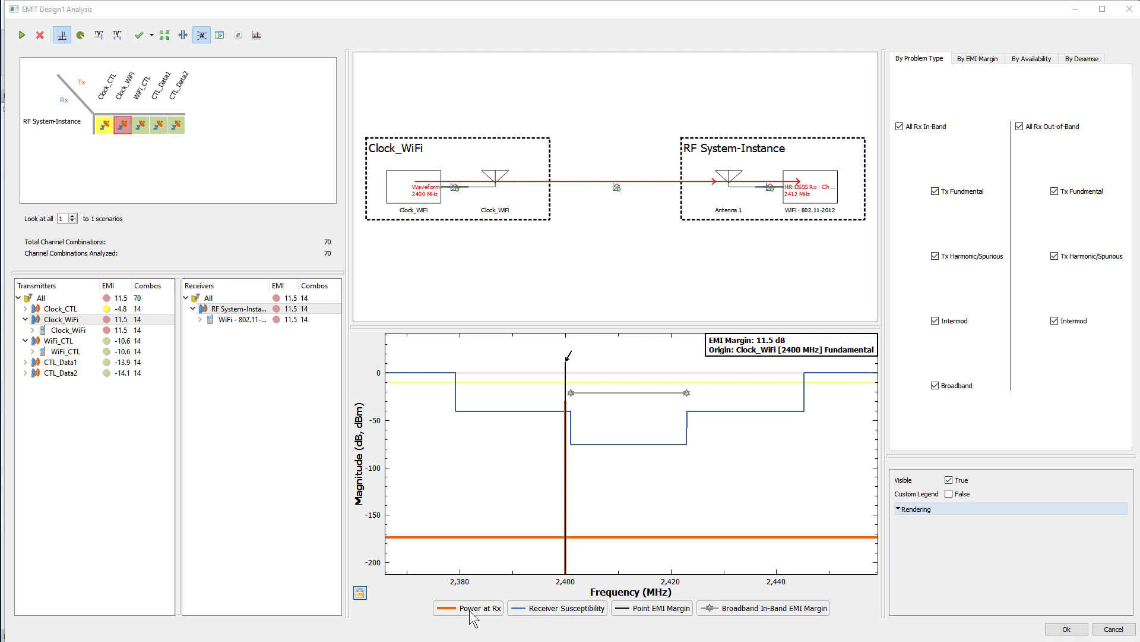
left_click(640, 612)
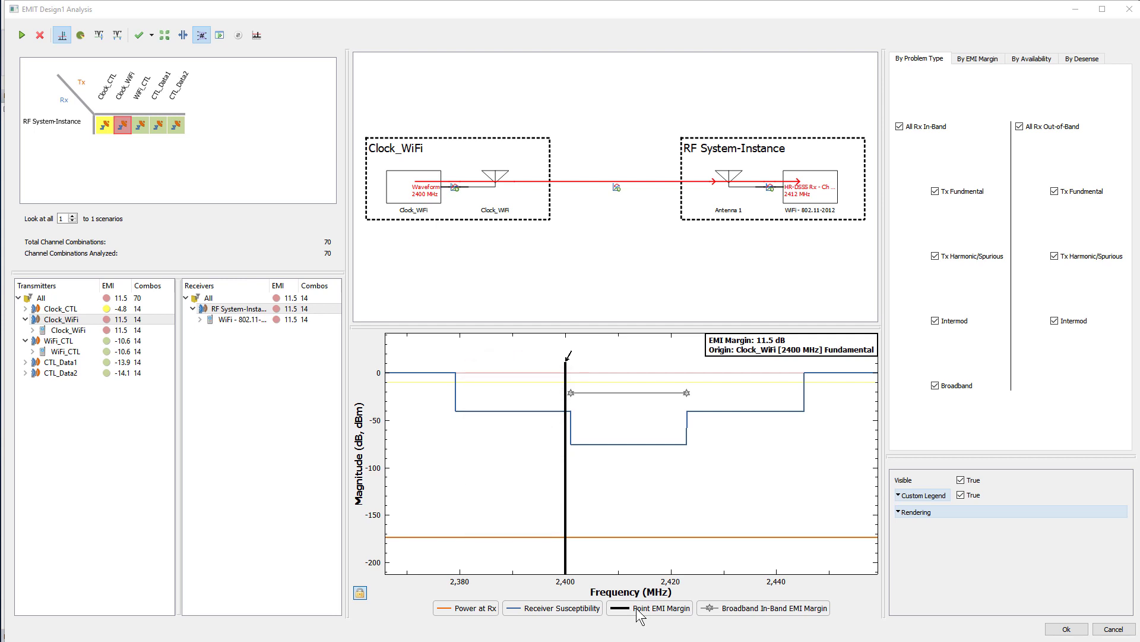
left_click(735, 608)
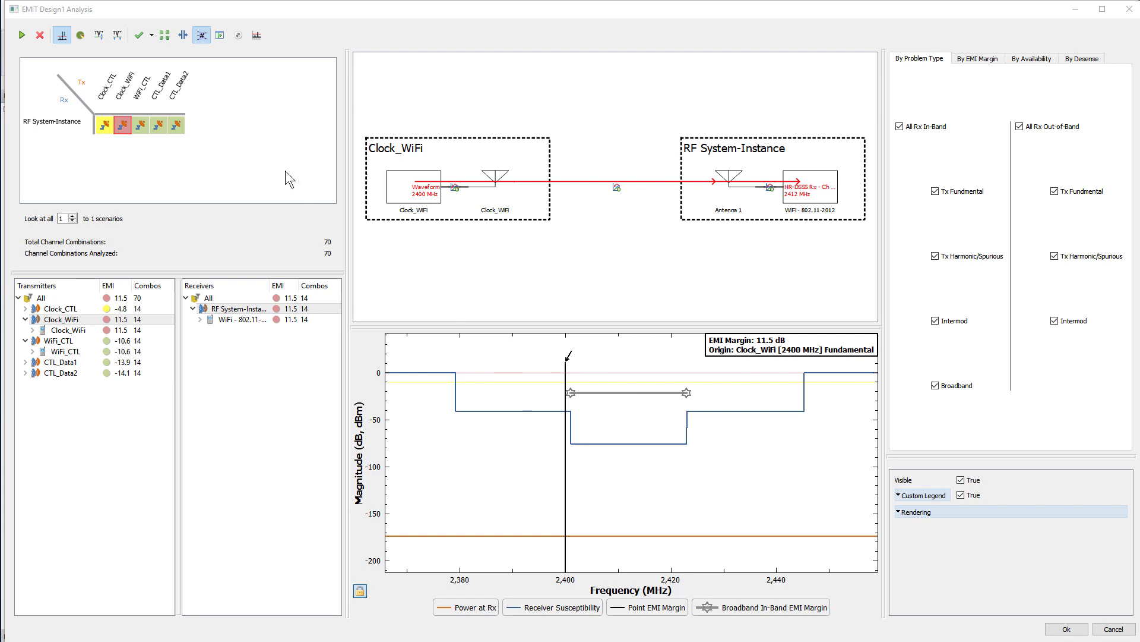
left_click(116, 37)
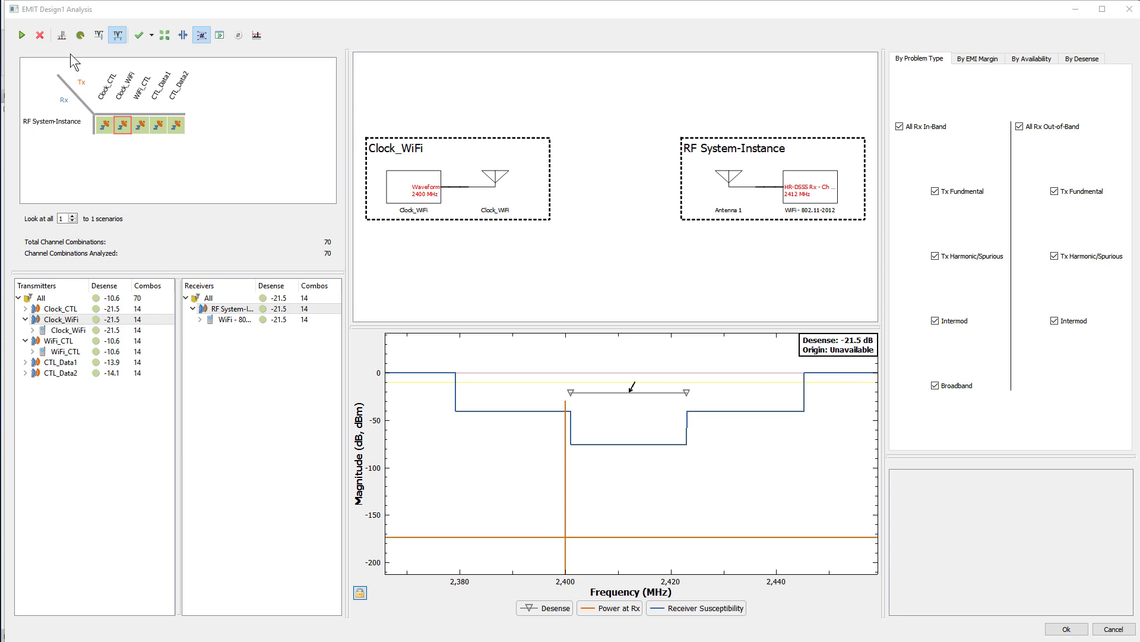
left_click(62, 37)
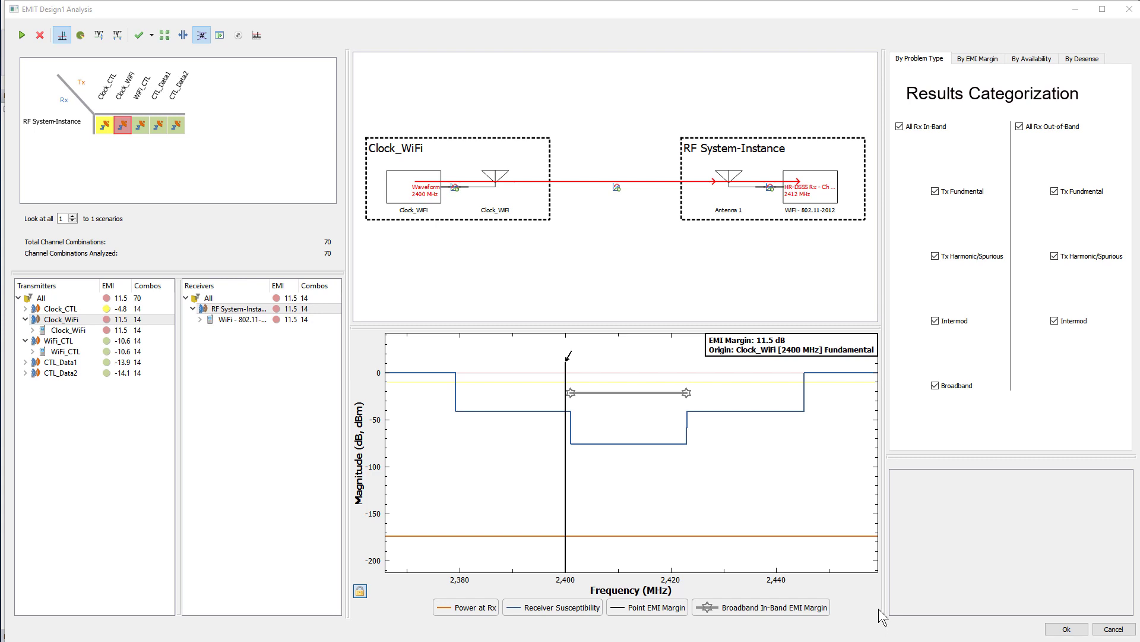
Uncheck All Rx Out-of-Band problems, then view the By EMI Margin categories
left_click(1020, 127)
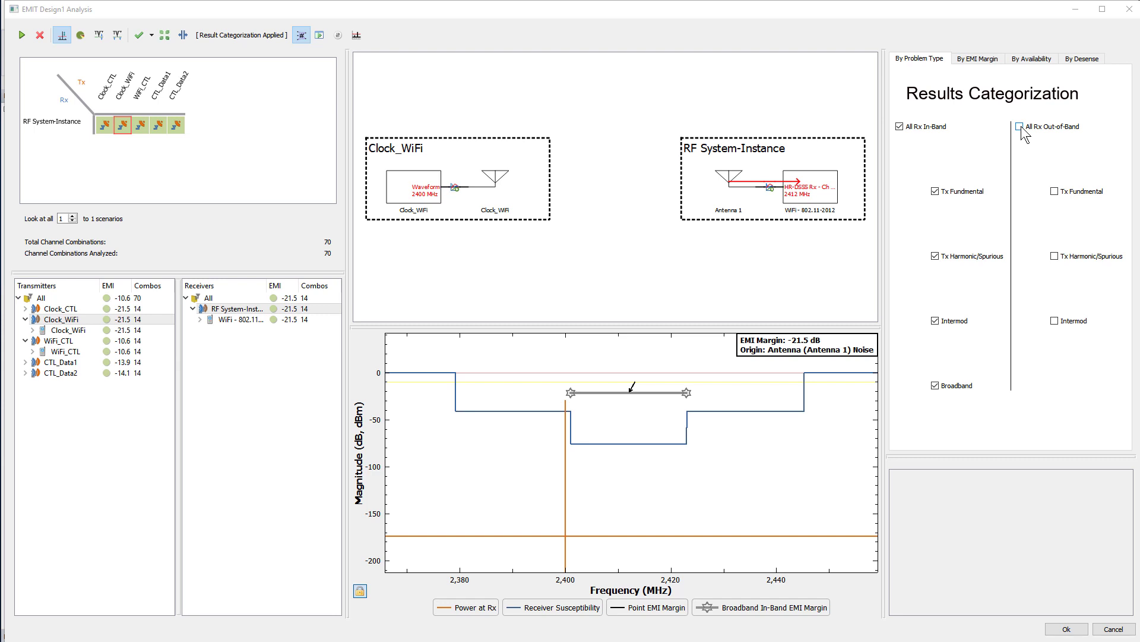
left_click(990, 59)
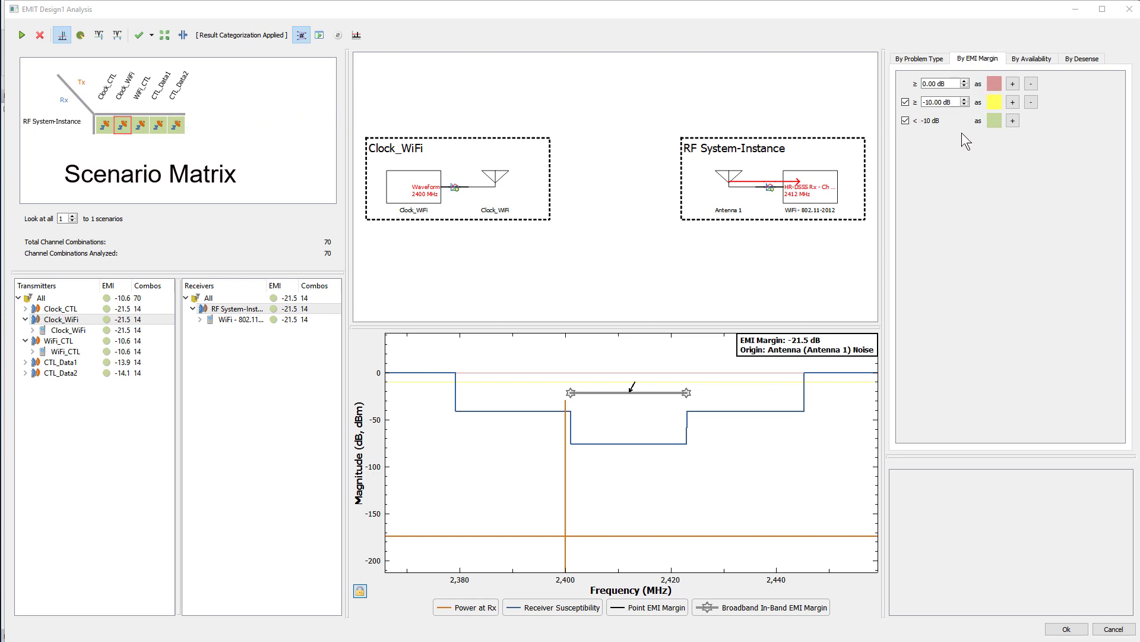
Try a cyan -15.00 dB margin threshold, remove it, then view the availability categories
left_click(1013, 121)
double_click(930, 119)
type("15.00 dB")
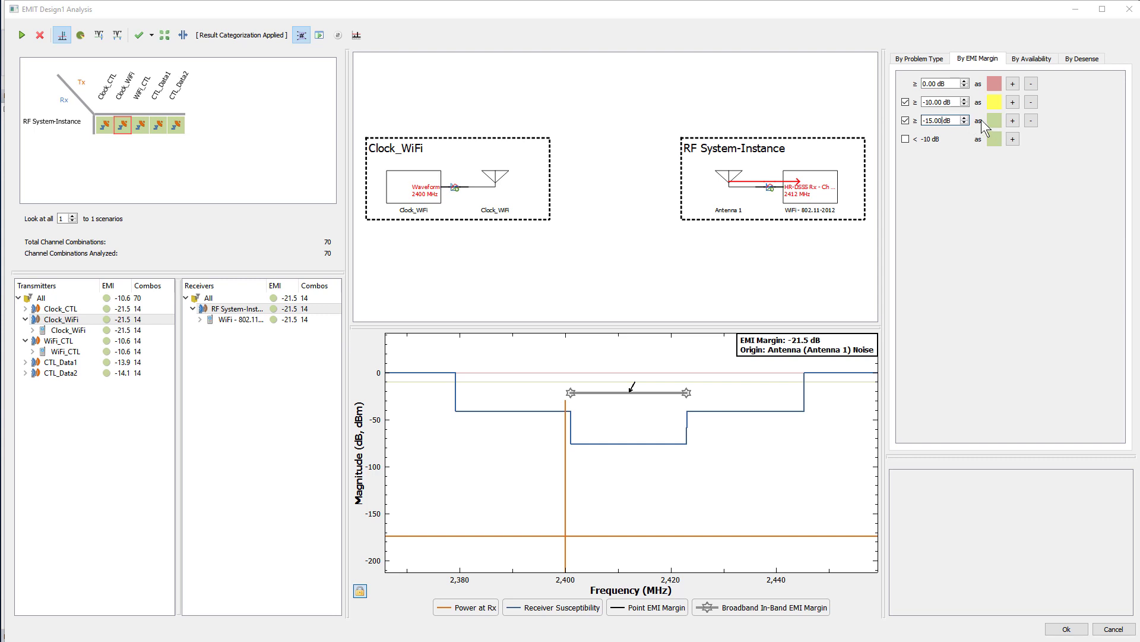
left_click(994, 121)
left_click(533, 309)
left_click(651, 434)
left_click(1031, 120)
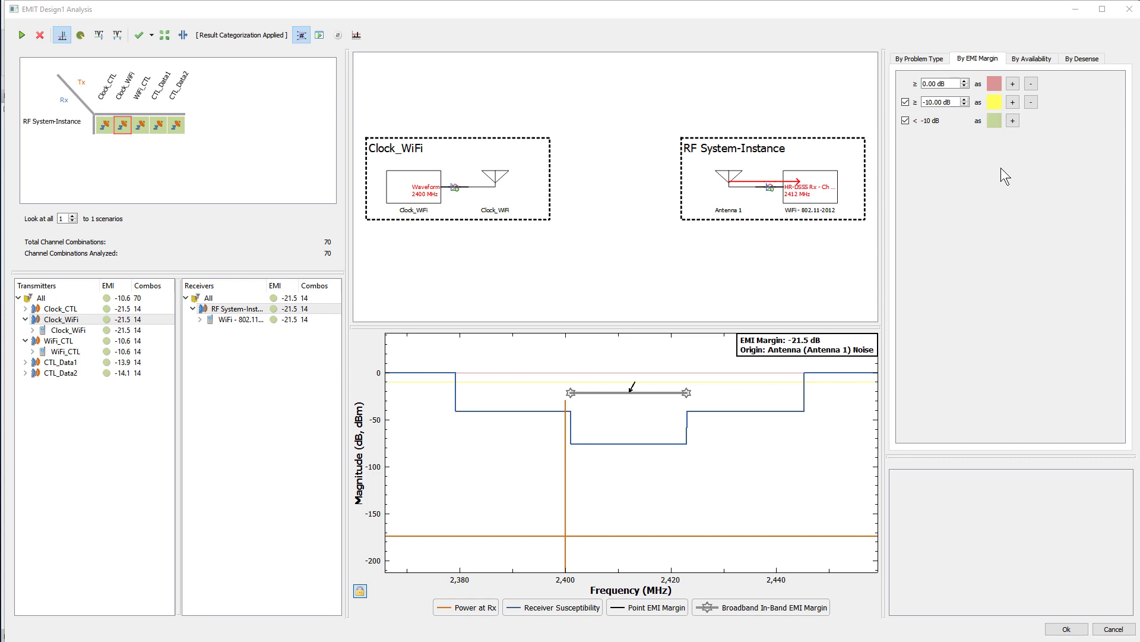
left_click(1045, 55)
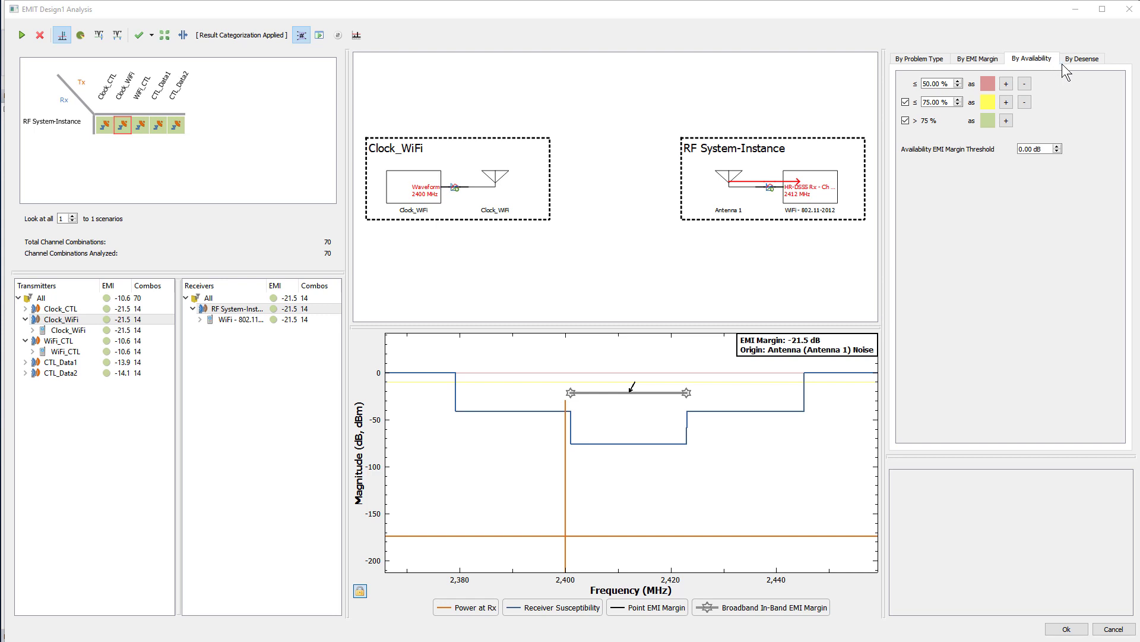
Re-include All Rx Out-of-Band problems and check Clock_WiFi's restored 11.5 dB margin
left_click(1068, 61)
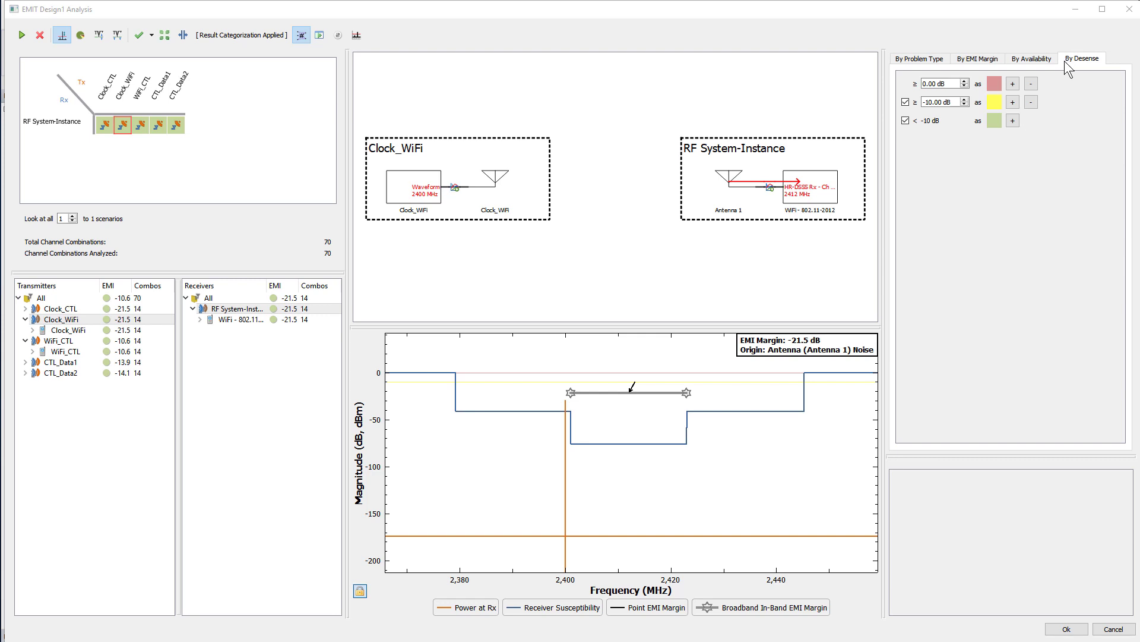
left_click(943, 58)
left_click(1020, 126)
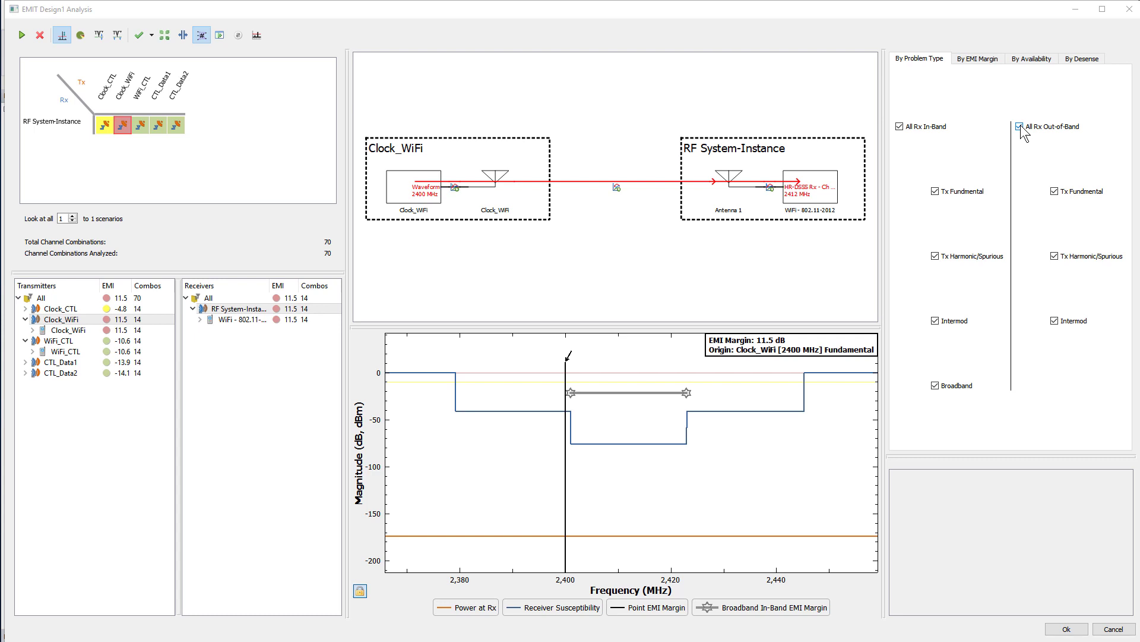
left_click(123, 129)
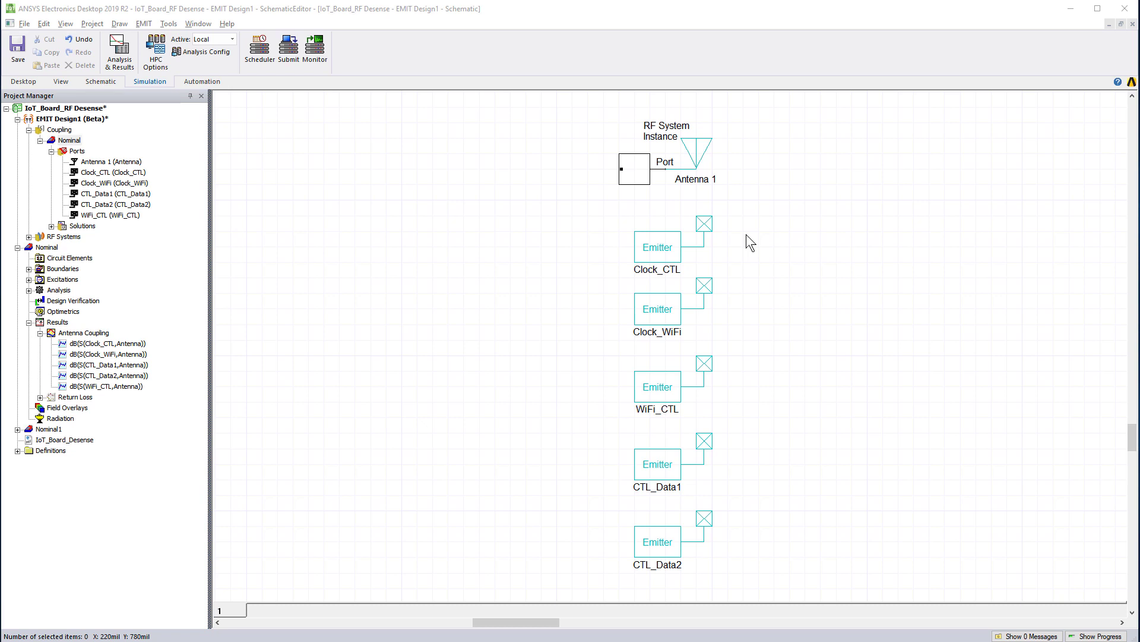
Open the Clock_CTL emitter's configuration and review its Tx spectral profile and waveform settings
left_click(658, 253)
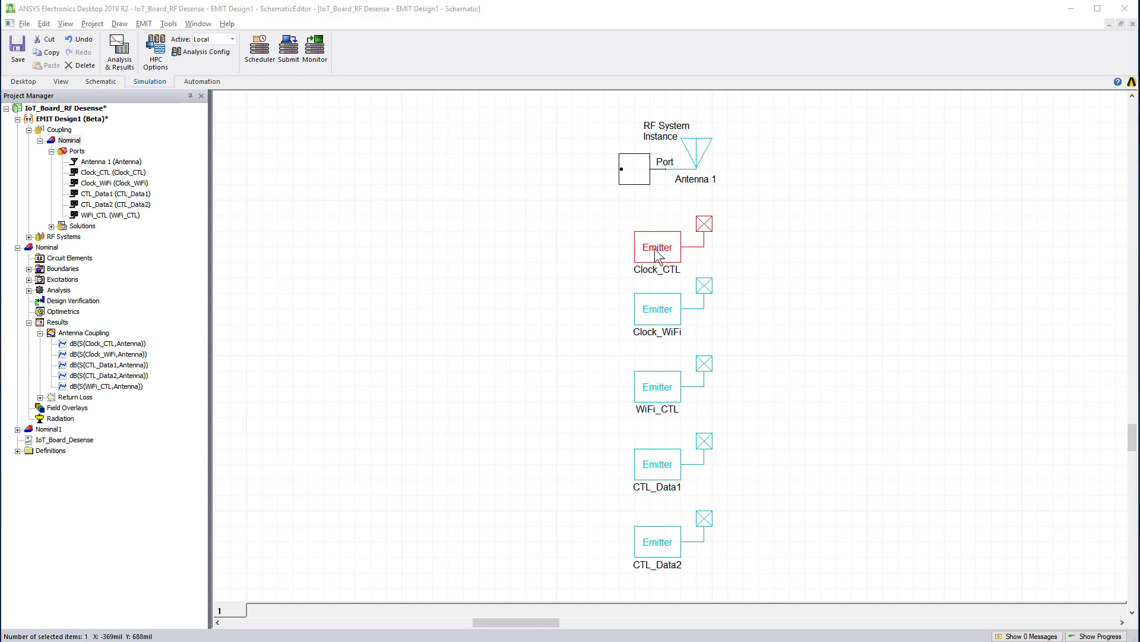
double_click(657, 253)
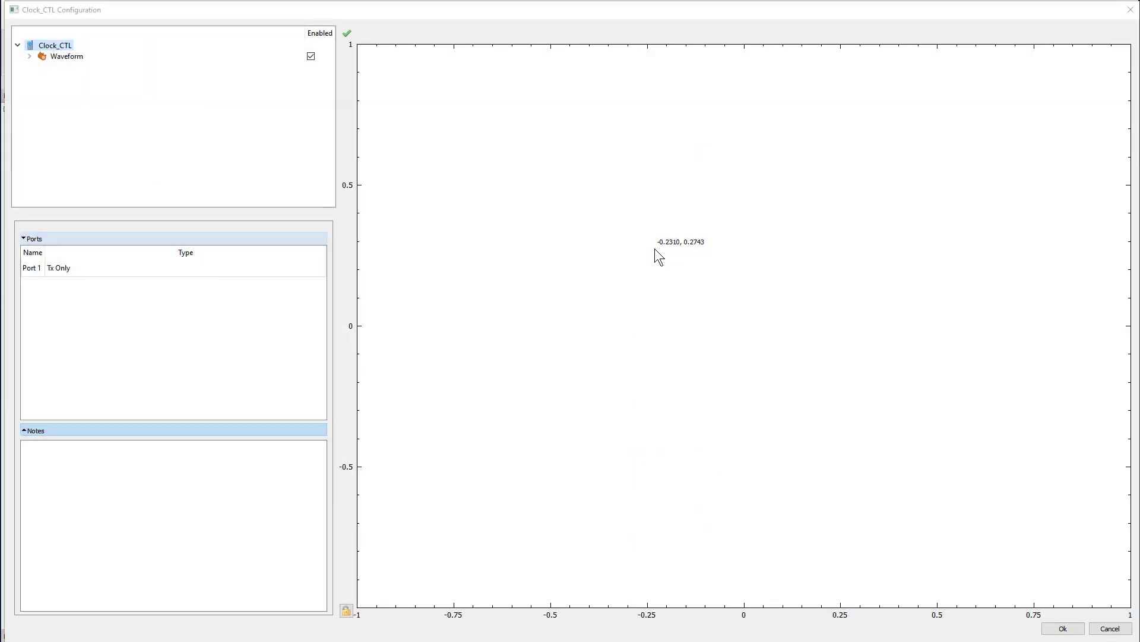
left_click(29, 55)
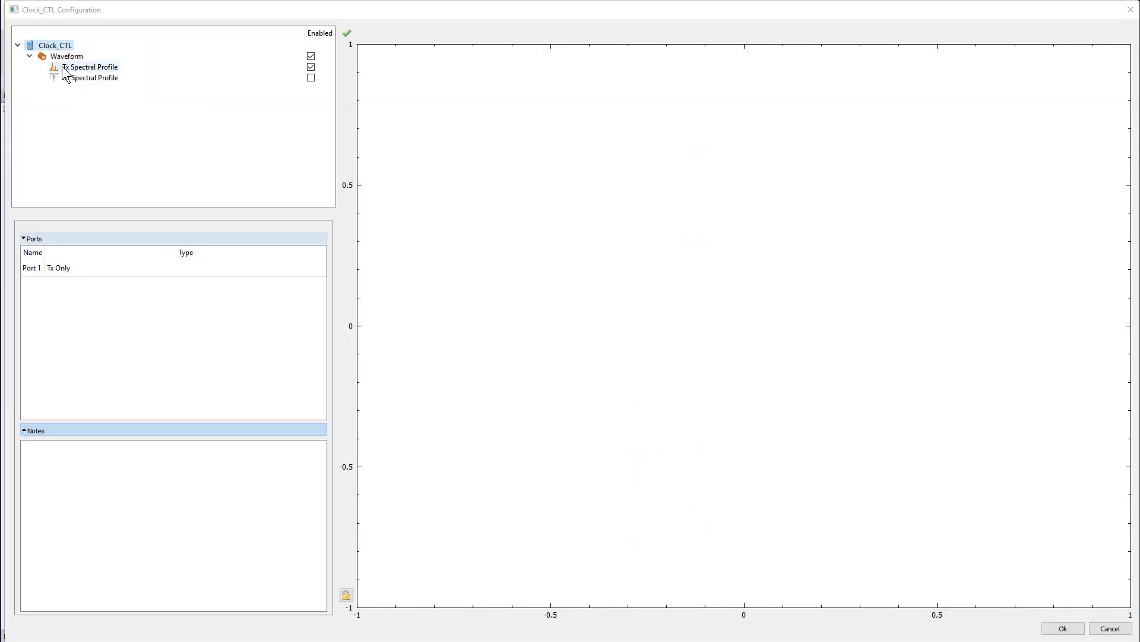
left_click(67, 69)
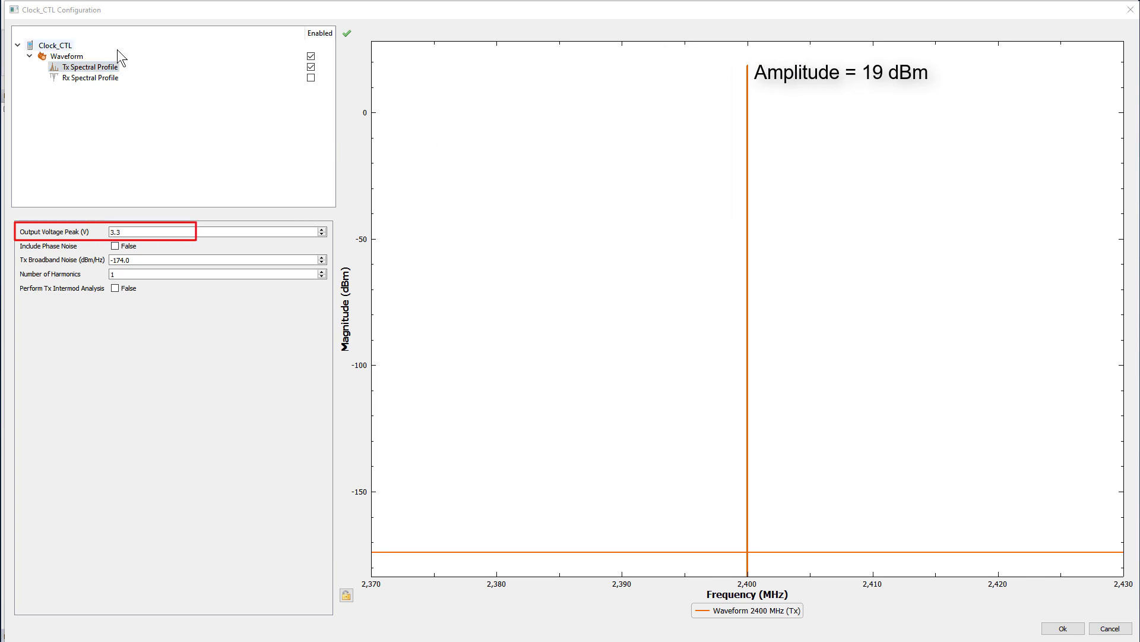
left_click(66, 56)
Switch Clock_CTL's waveform to a Low Spread 2.0% spread spectrum clock and open Clock_WiFi's configuration
left_click(315, 270)
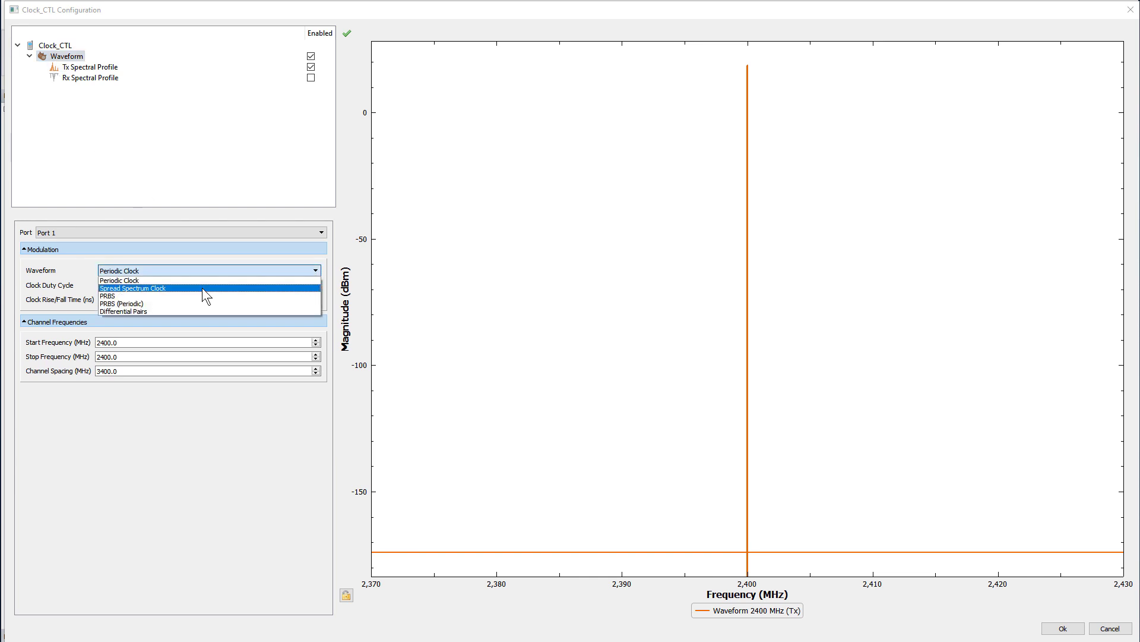
left_click(202, 289)
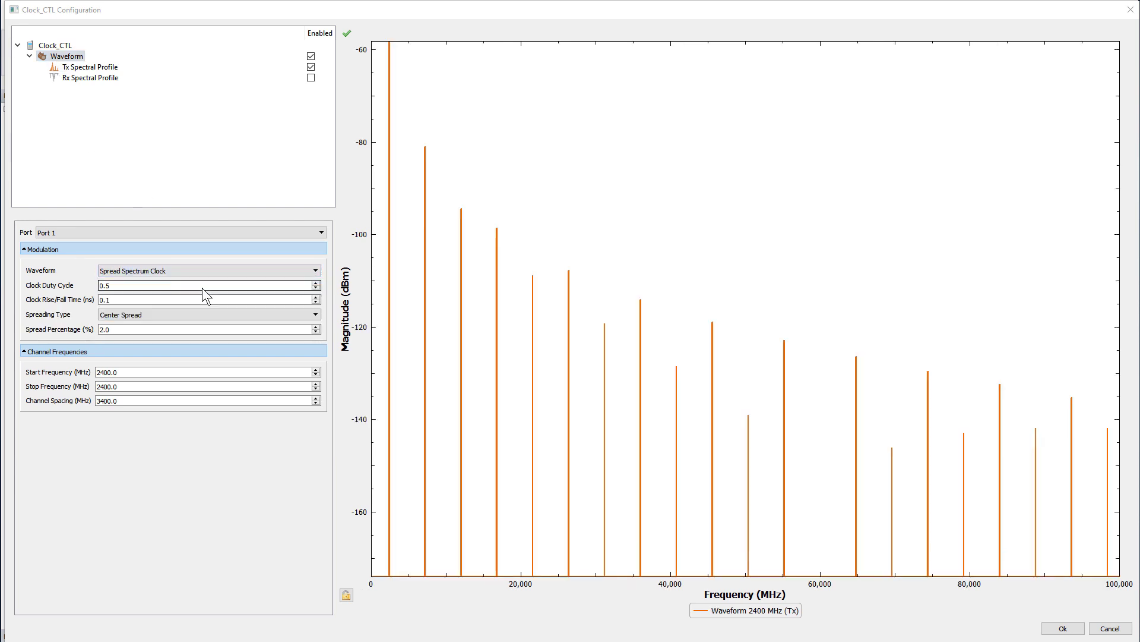
left_click(313, 313)
left_click(138, 326)
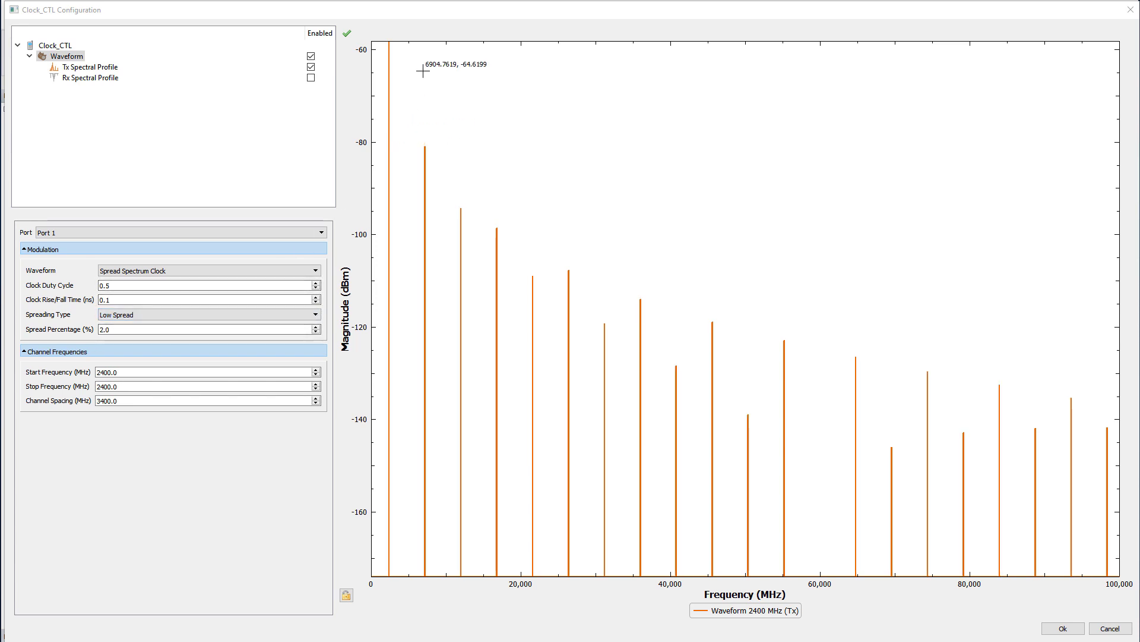
scroll(422, 64, "up", 1)
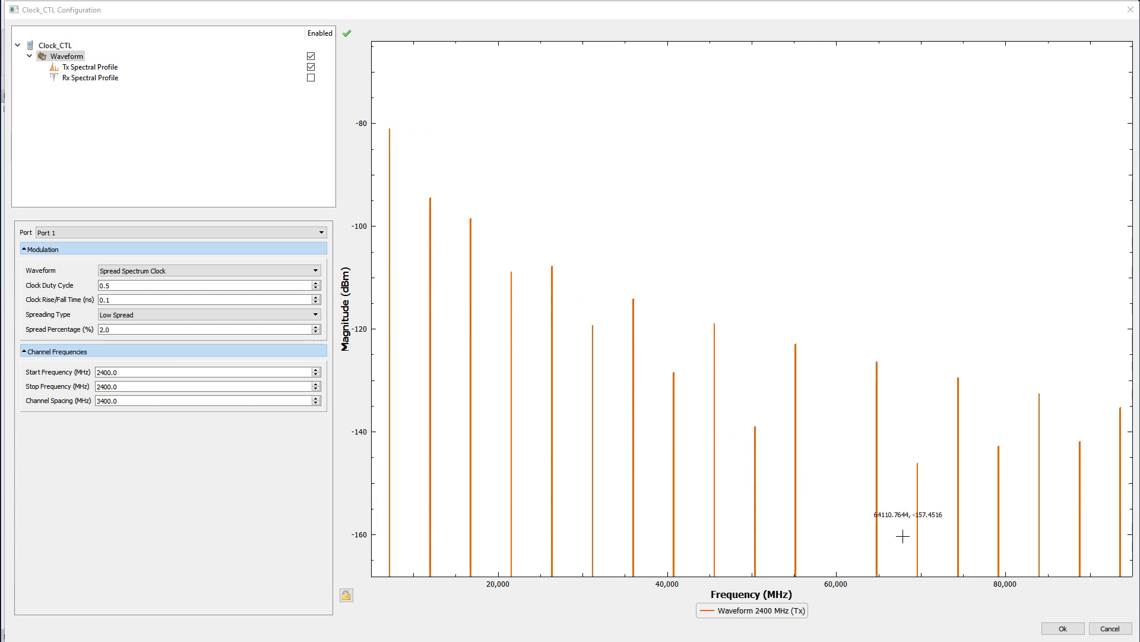
left_click(1064, 628)
left_click(666, 318)
double_click(665, 318)
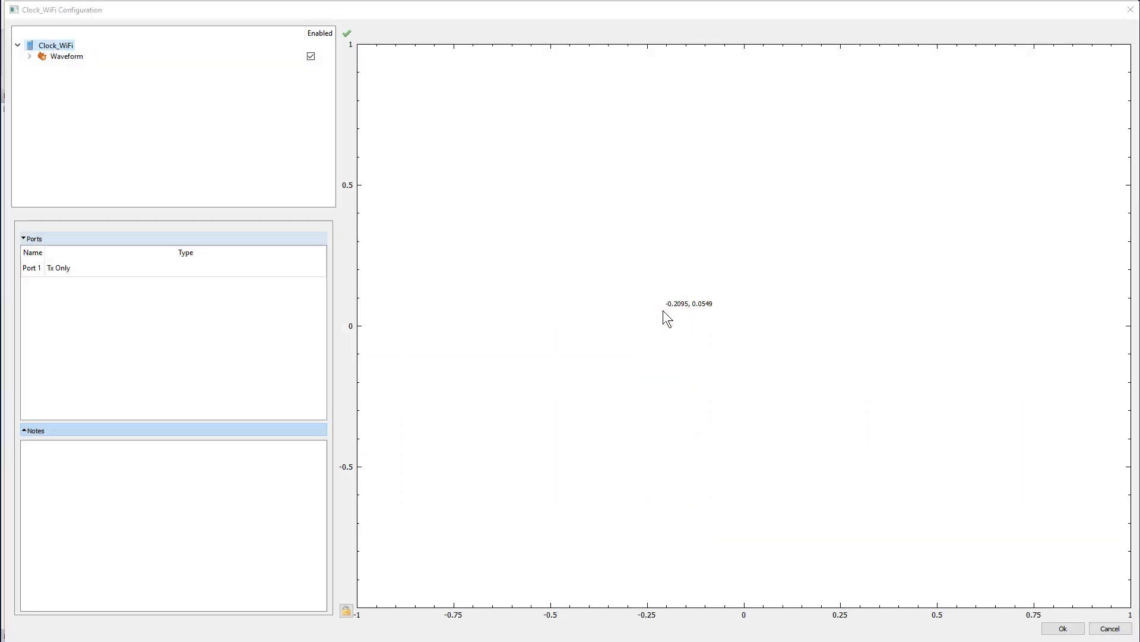
Set Clock_WiFi's waveform to a Low Spread spread spectrum clock, then save the project
left_click(66, 56)
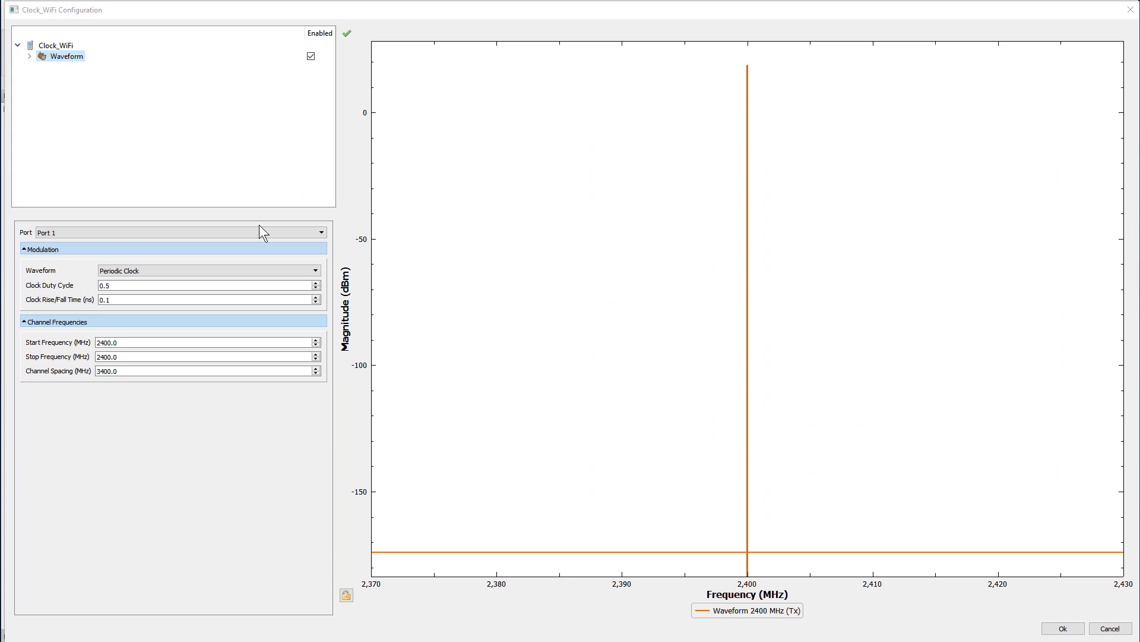
left_click(316, 270)
left_click(170, 288)
left_click(316, 315)
left_click(119, 335)
left_click(1064, 628)
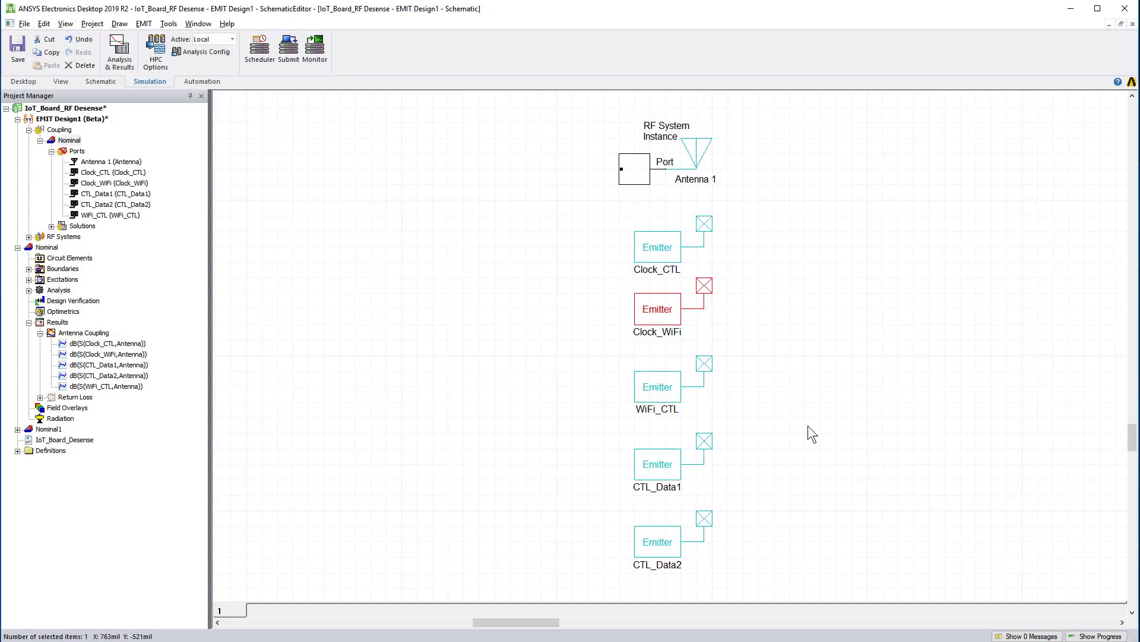
key("ctrl+s")
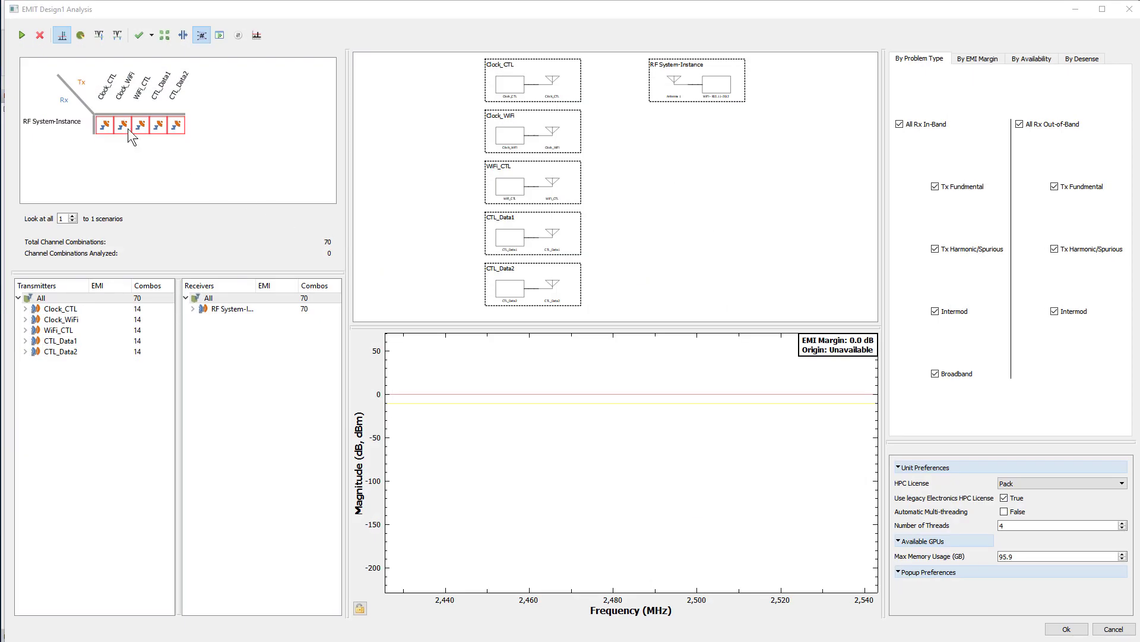
Re-run the EMIT analysis and inspect the Clock_WiFi result, now at -21.5 dB margin
left_click(22, 35)
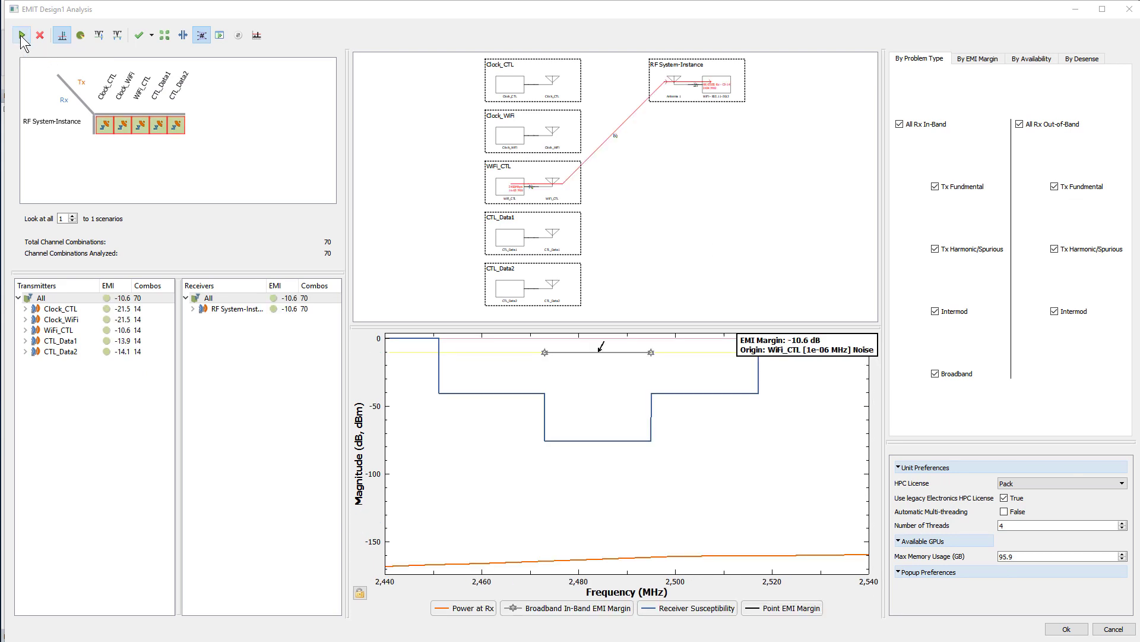
left_click(124, 125)
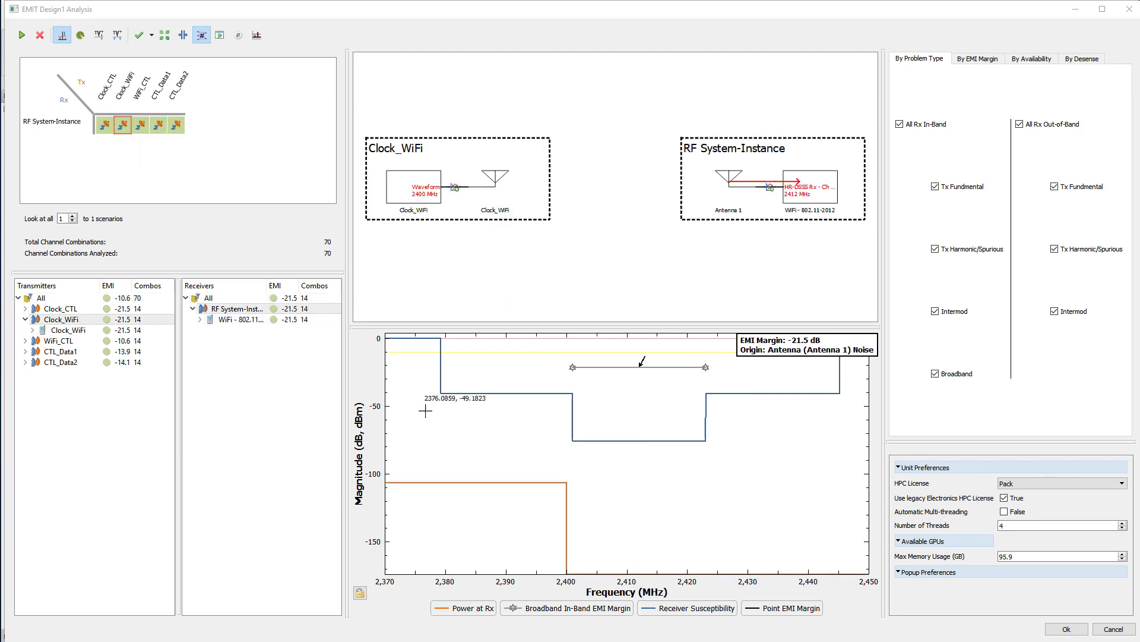
scroll(449, 446, "down", 3)
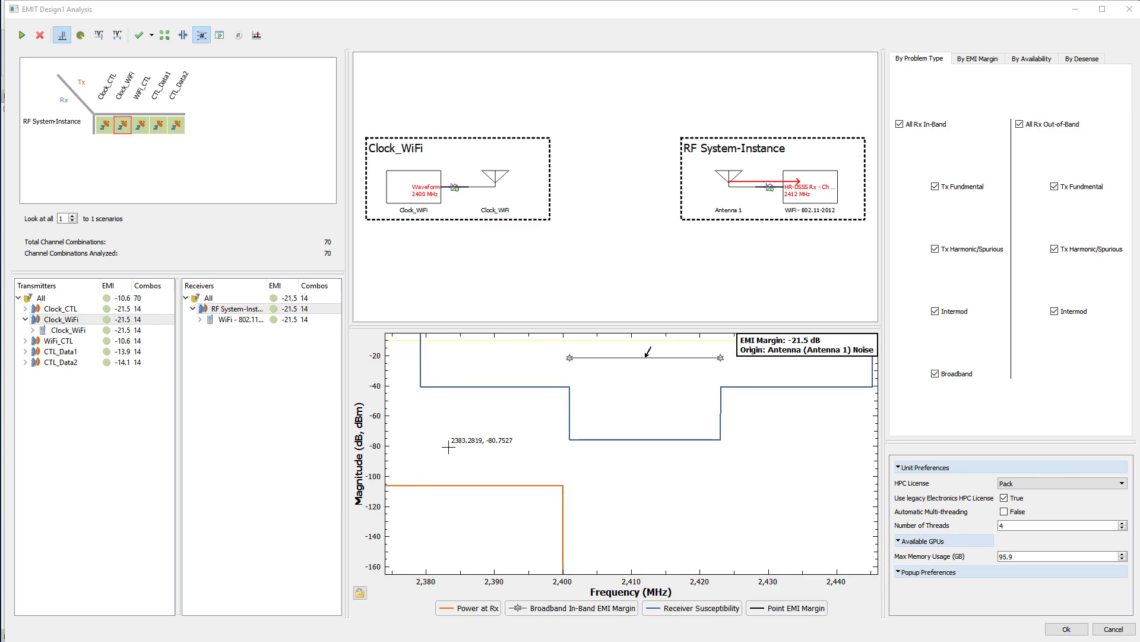